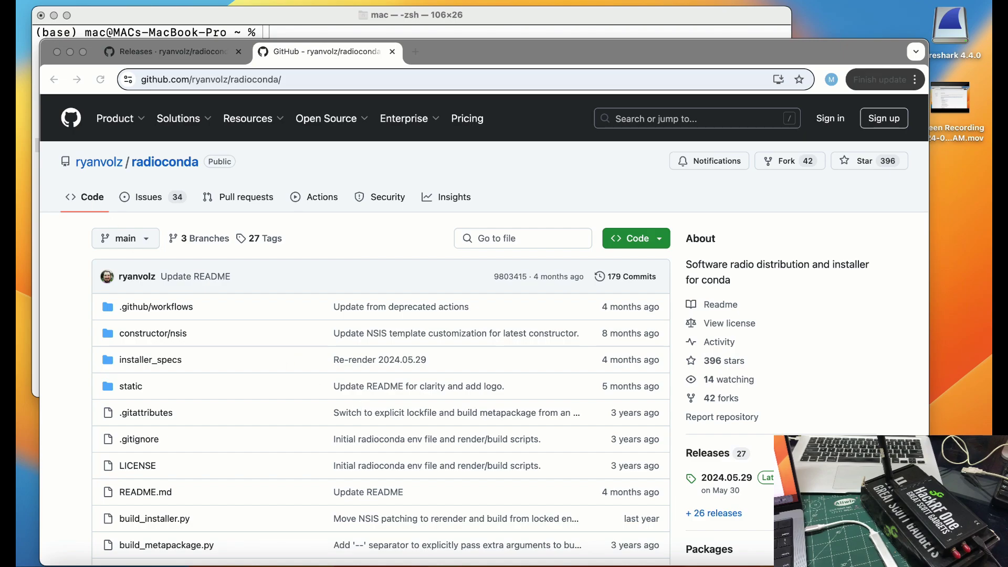
left_click(23, 1)
left_click(42, 9)
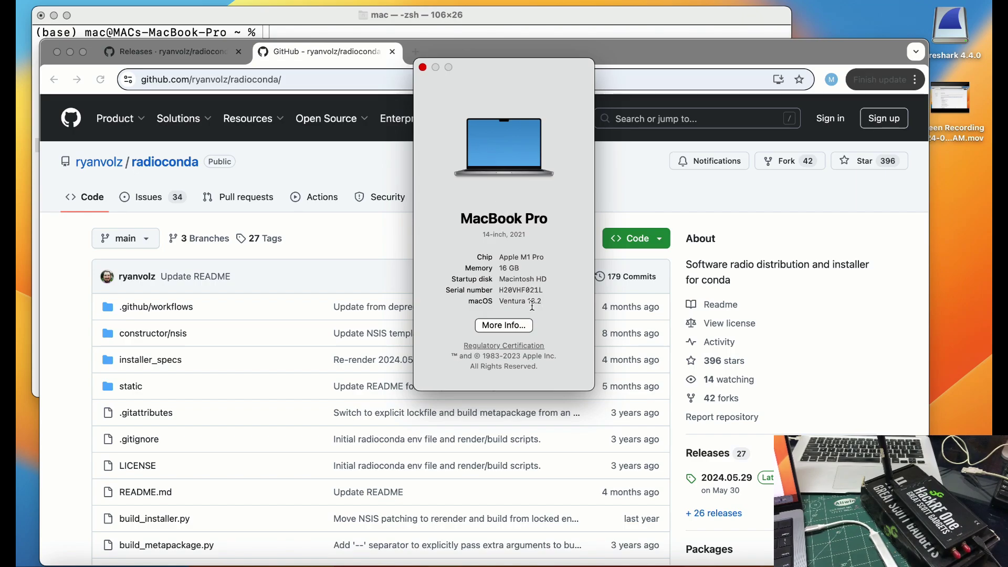
left_click(423, 67)
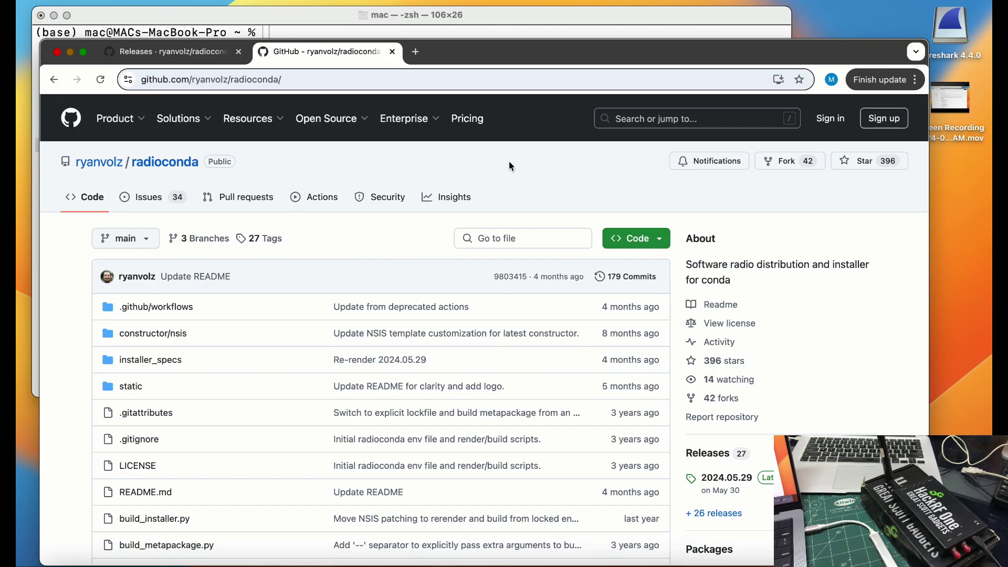
- Scroll the README down to the radioconda Download installer table and follow its releases link
scroll(334, 355, "down", 5)
scroll(334, 352, "down", 6)
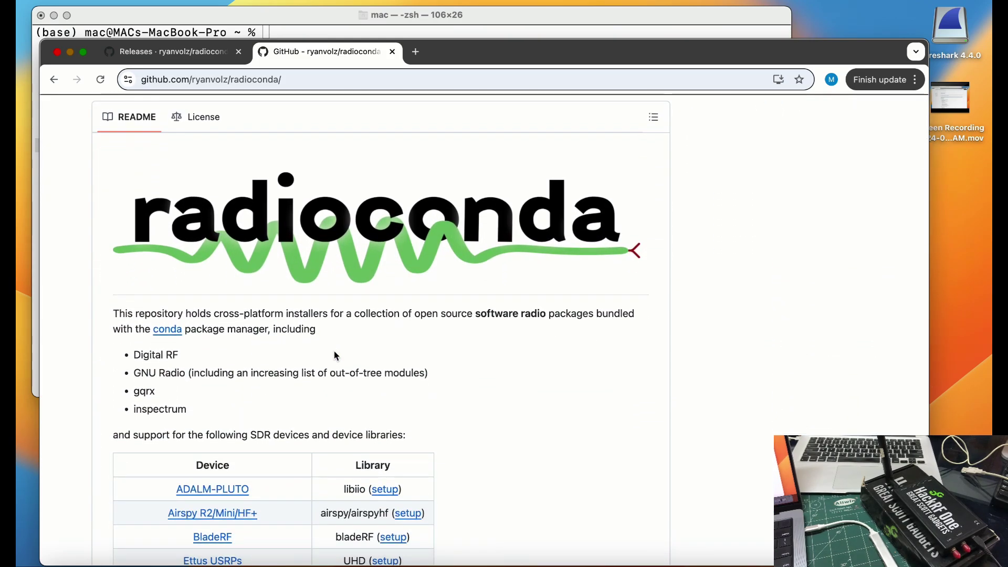
scroll(334, 351, "down", 10)
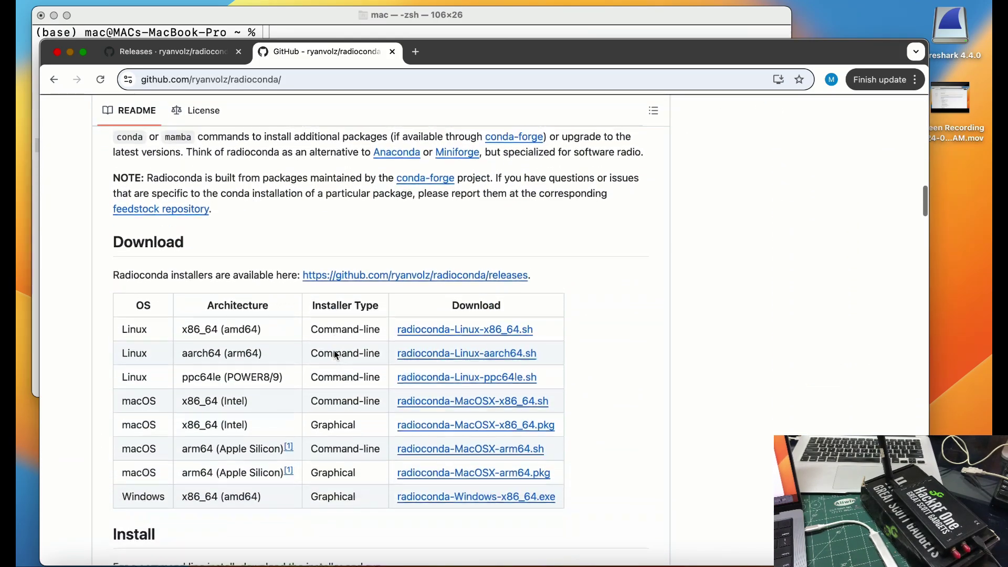
scroll(333, 350, "down", 1)
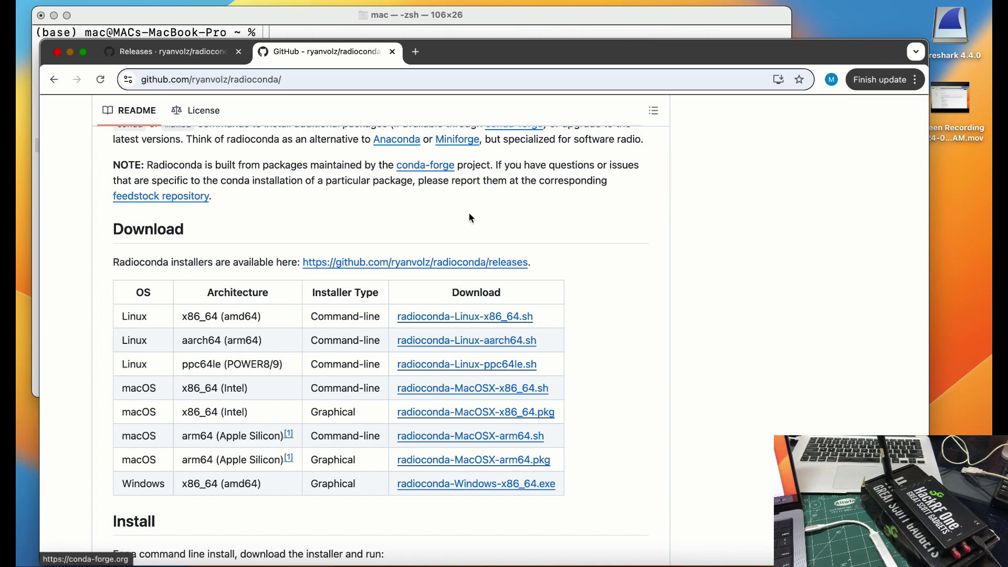
left_click(500, 267)
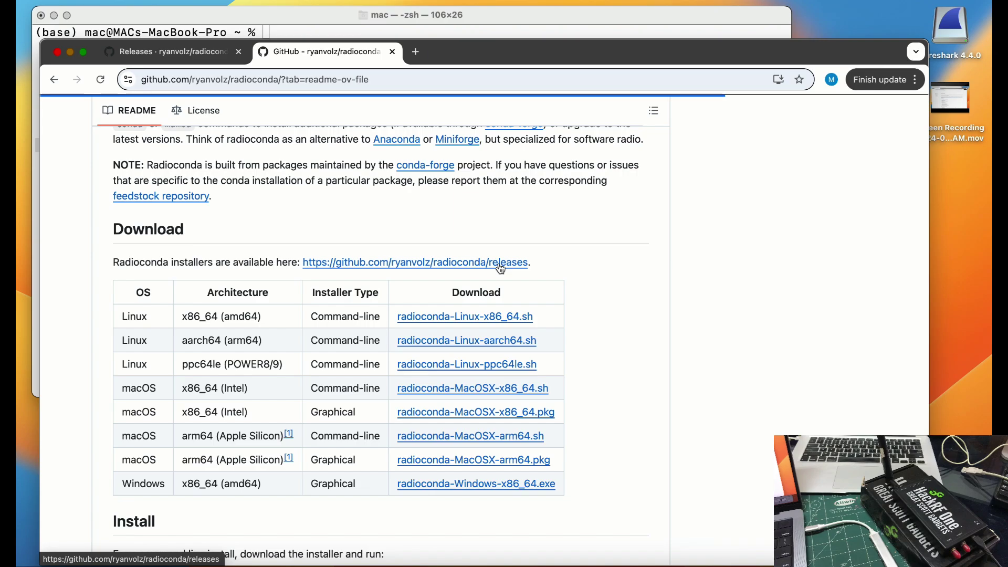
- Scroll the radioconda Releases page down past 2023.11.06 to the 2023.01.19 release
scroll(499, 266, "down", 10)
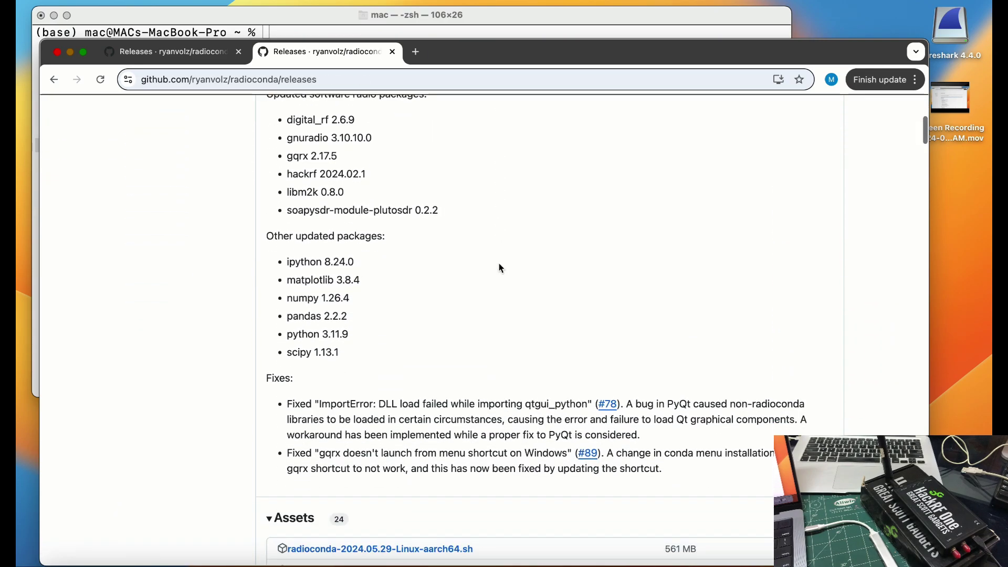
scroll(499, 266, "down", 7)
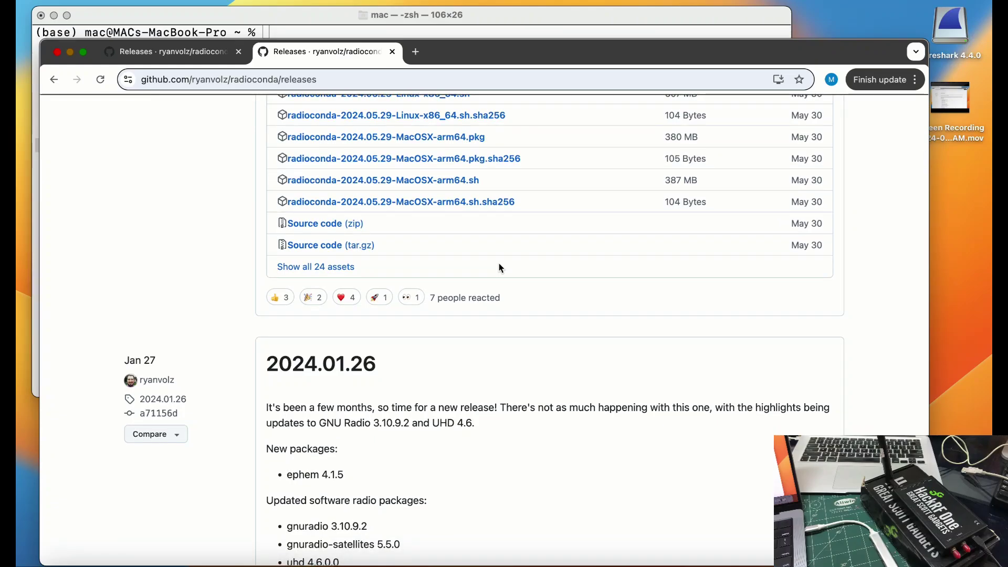
scroll(498, 268, "down", 13)
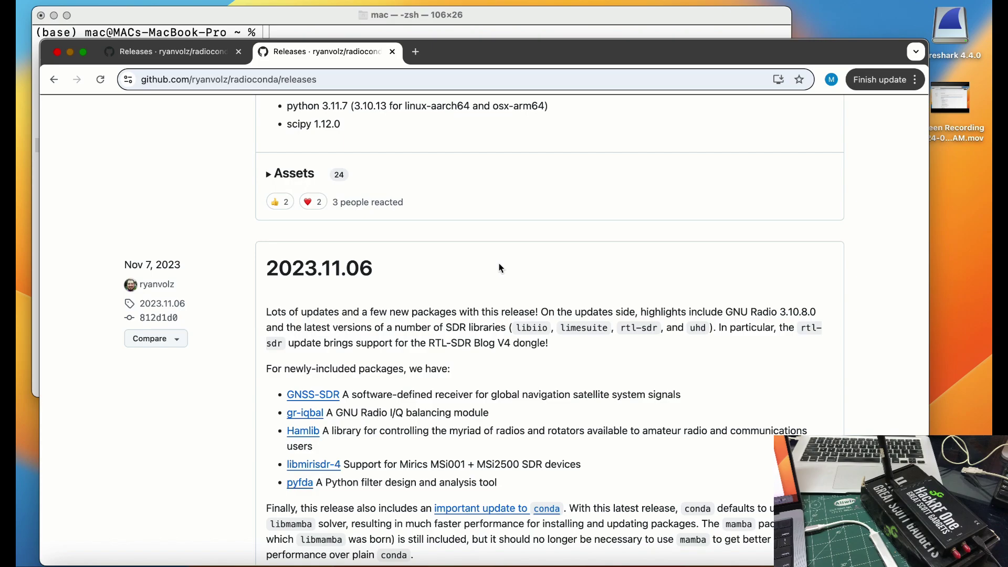
scroll(499, 267, "down", 15)
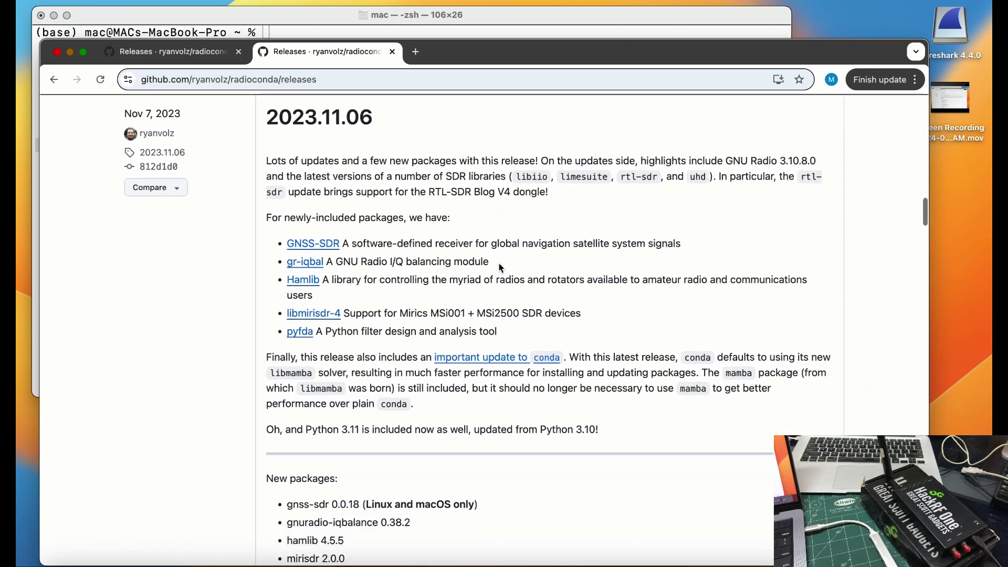
scroll(499, 268, "down", 20)
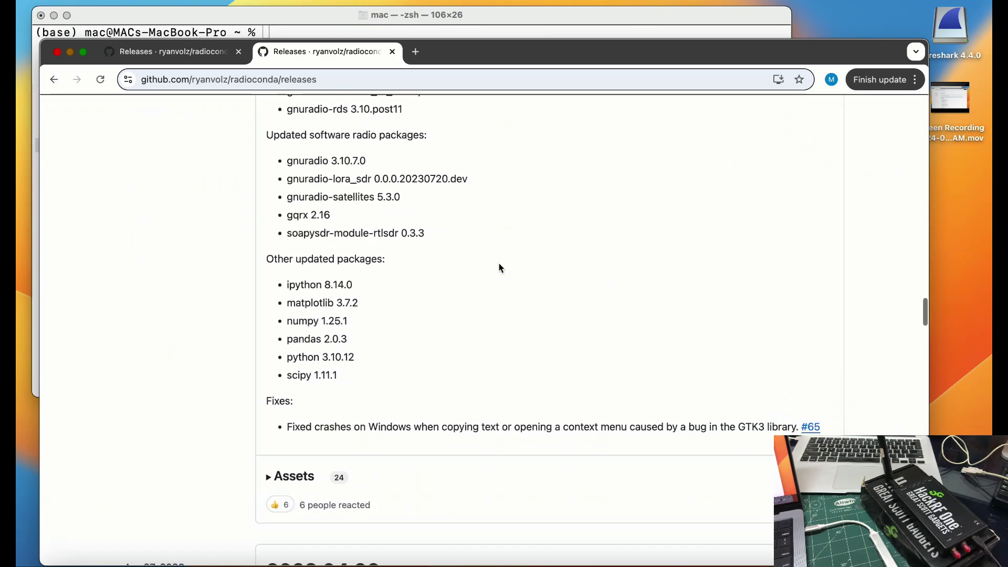
scroll(499, 268, "down", 10)
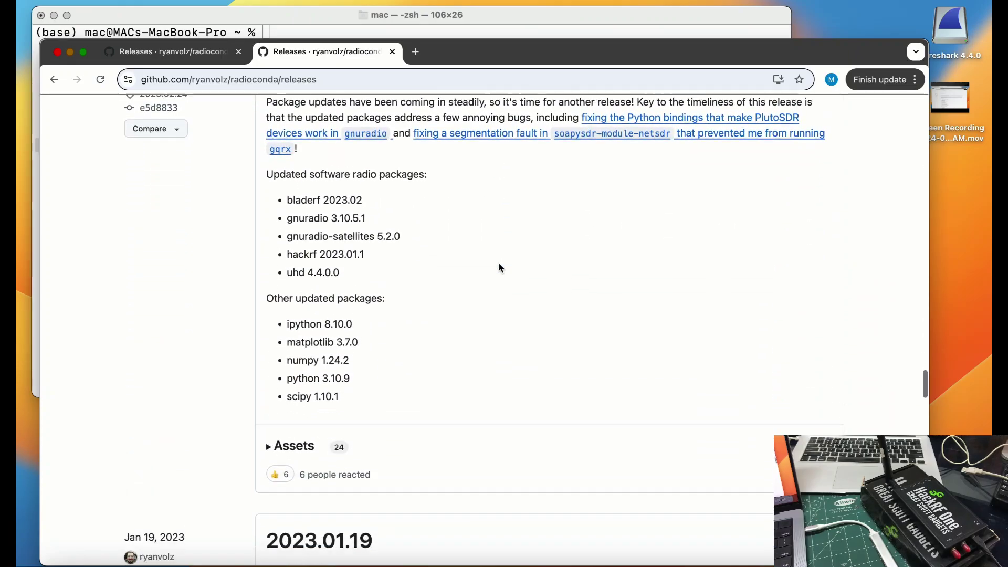
scroll(498, 268, "down", 3)
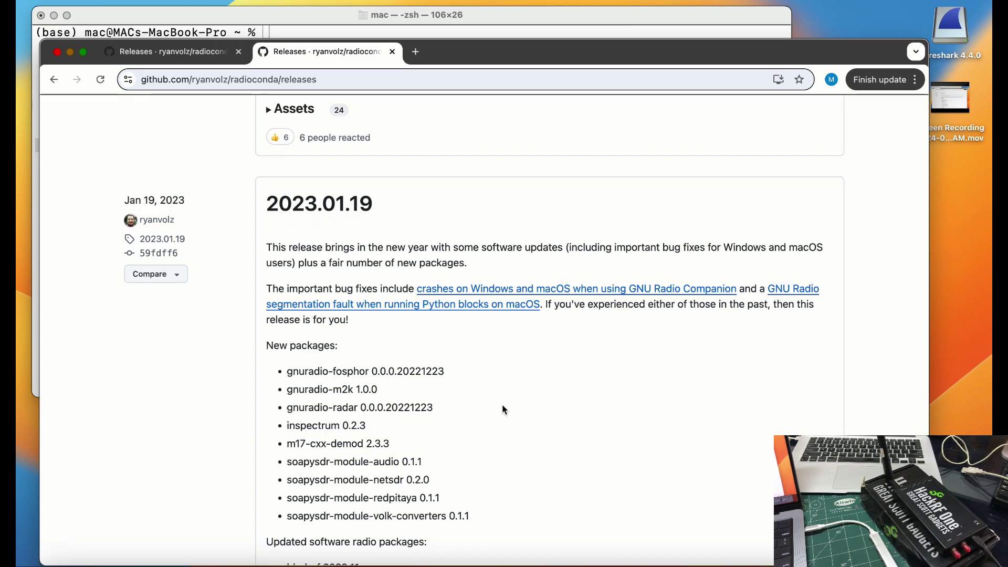
scroll(557, 445, "down", 3)
scroll(556, 440, "down", 6)
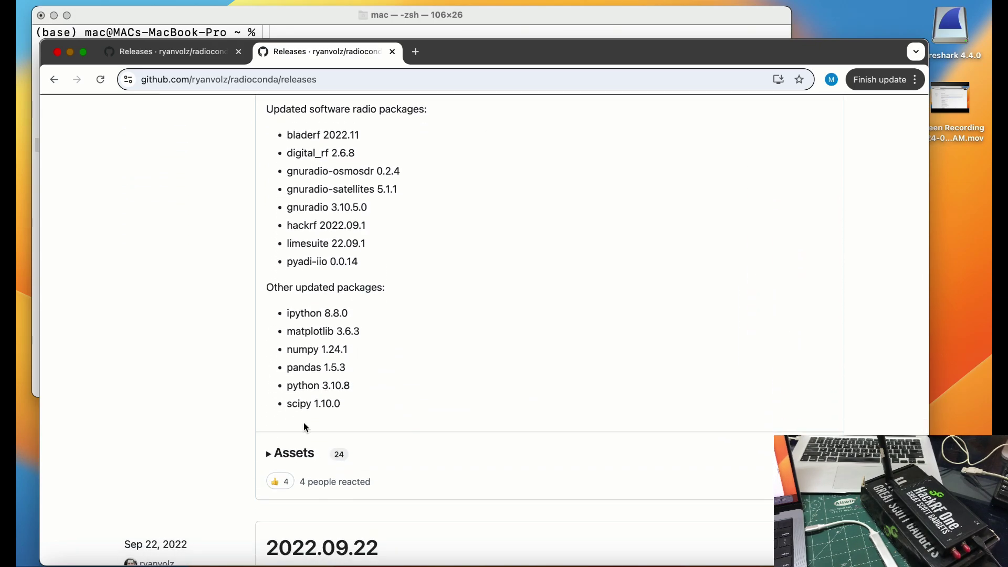
- Expand the 2023.01.19 release's Assets list and look through its installer files
left_click(270, 453)
scroll(475, 410, "down", 2)
scroll(477, 409, "down", 4)
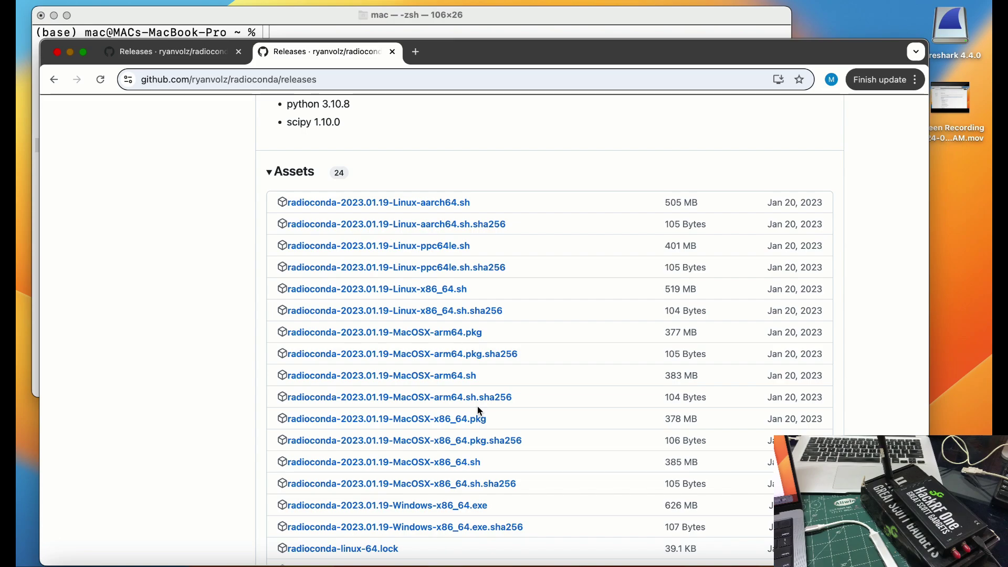
scroll(477, 405, "down", 3)
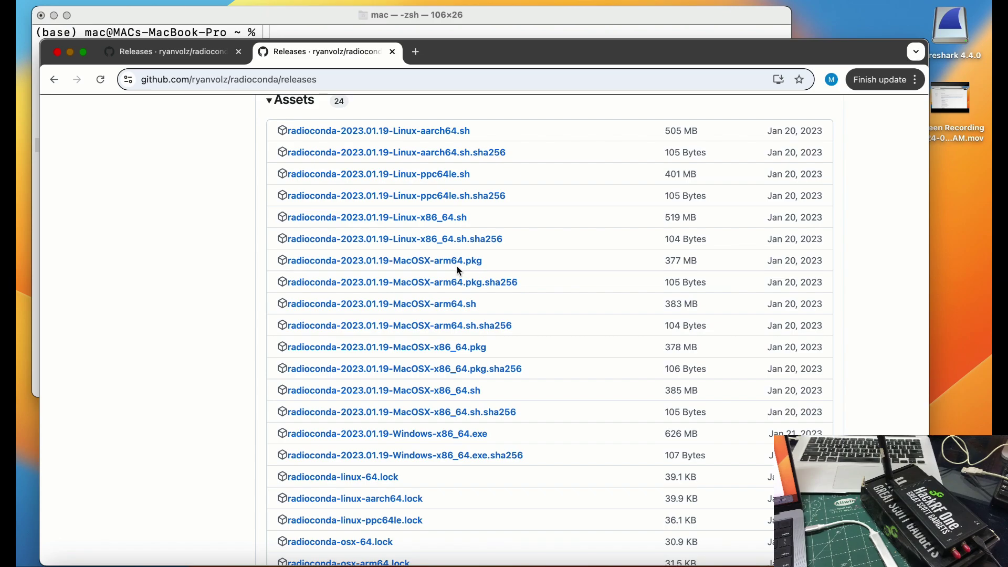
scroll(457, 269, "up", 15)
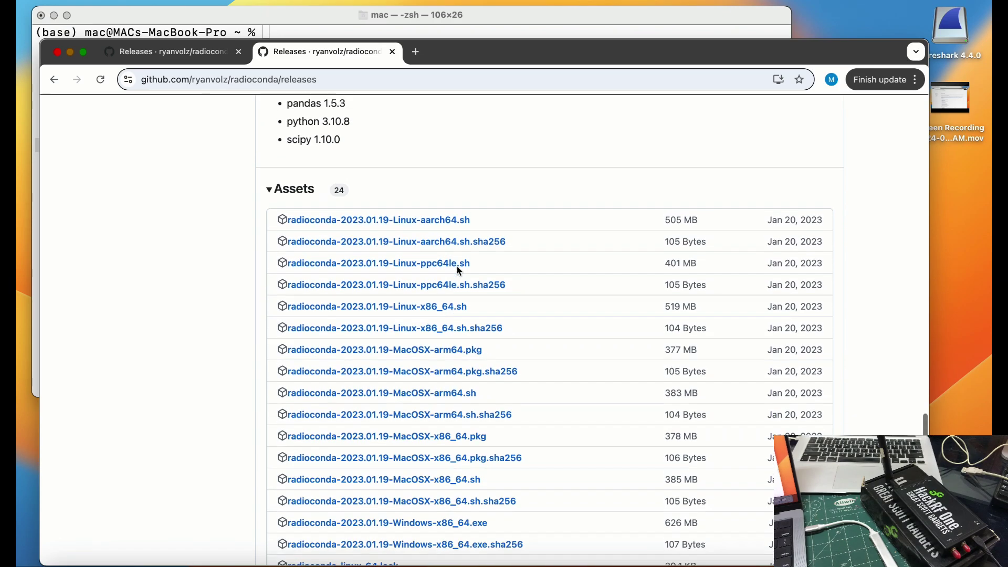
scroll(456, 266, "up", 10)
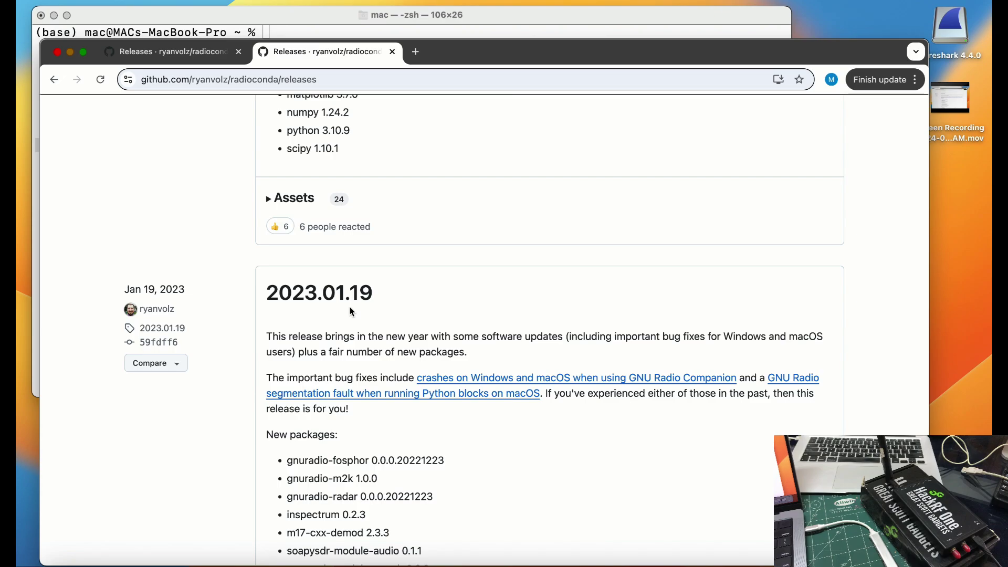
- Go back to the radioconda README with its per-platform installer table
left_click(53, 80)
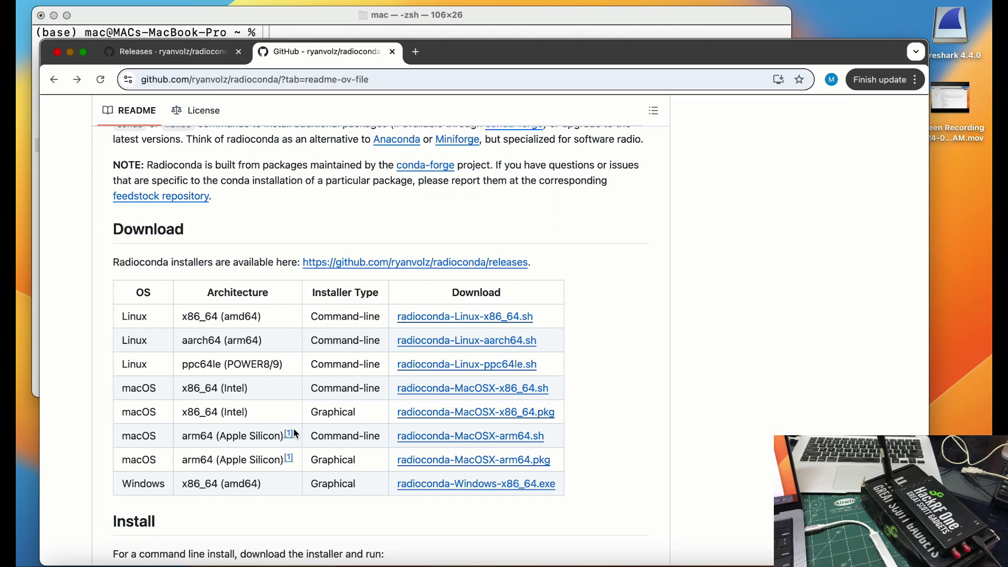
- Launch gnuradio-companion through Spotlight and minimize both Terminal windows
key("super+space")
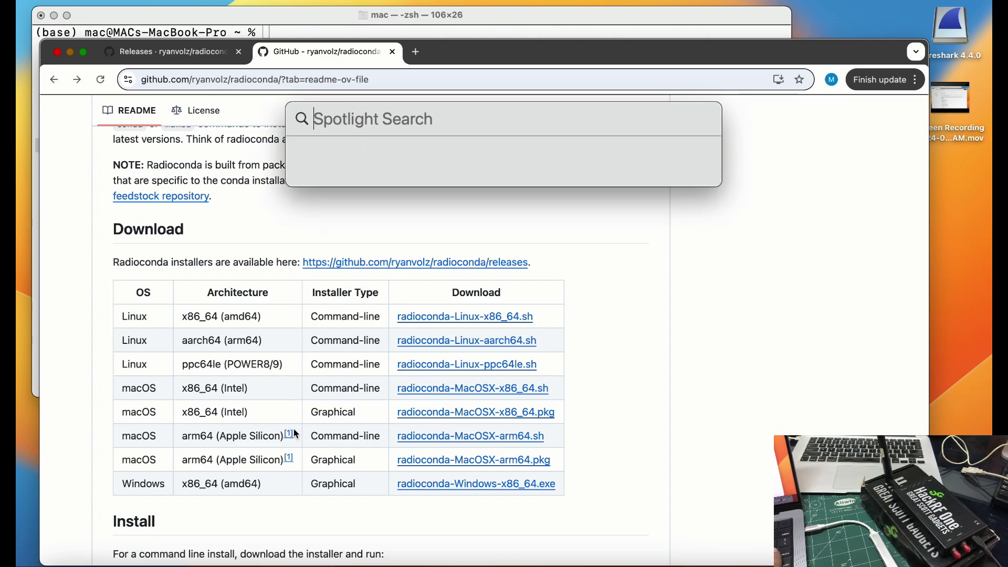
type("gnuradio")
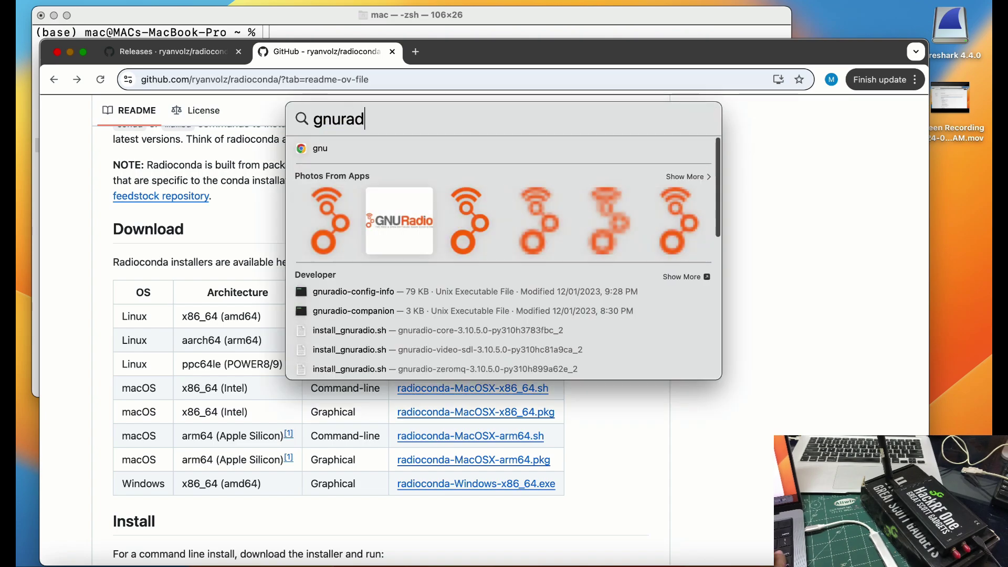
key("Down")
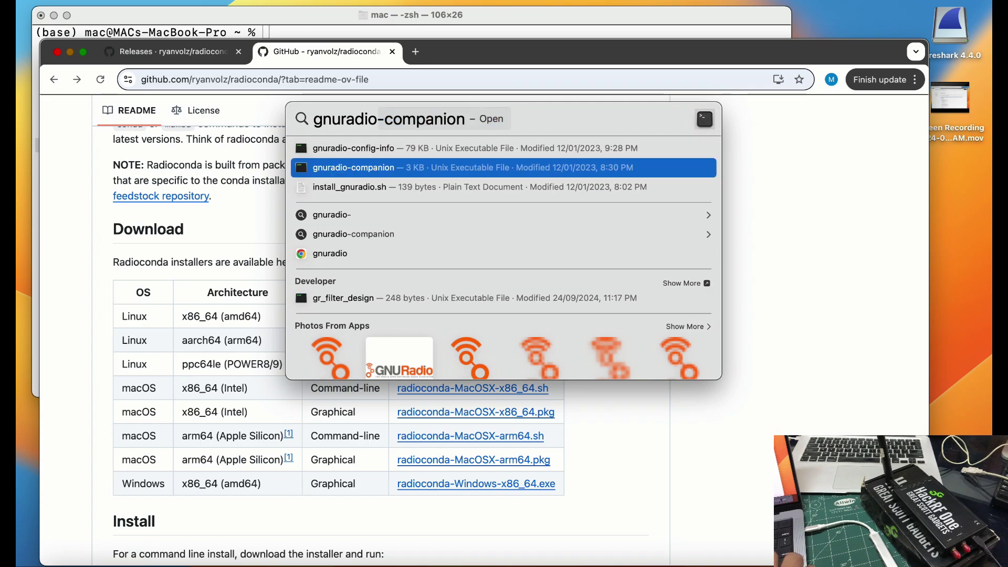
key("Return")
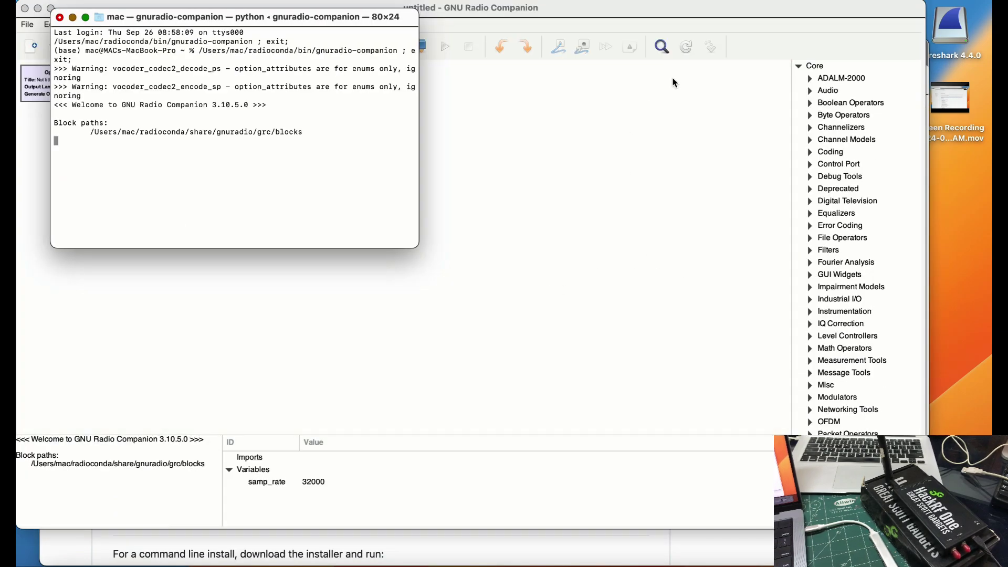
left_click(73, 18)
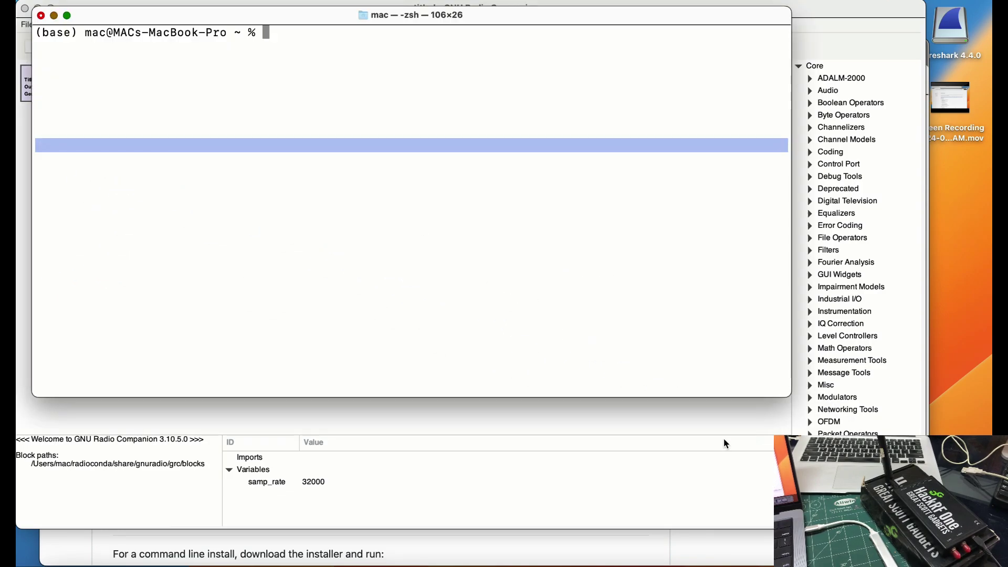
left_click(54, 15)
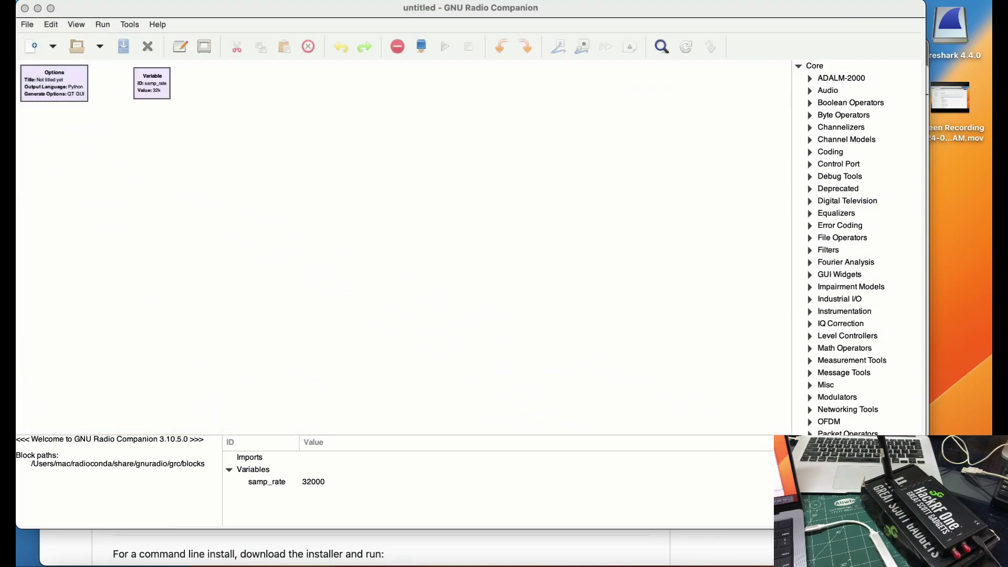
scroll(855, 247, "down", 5)
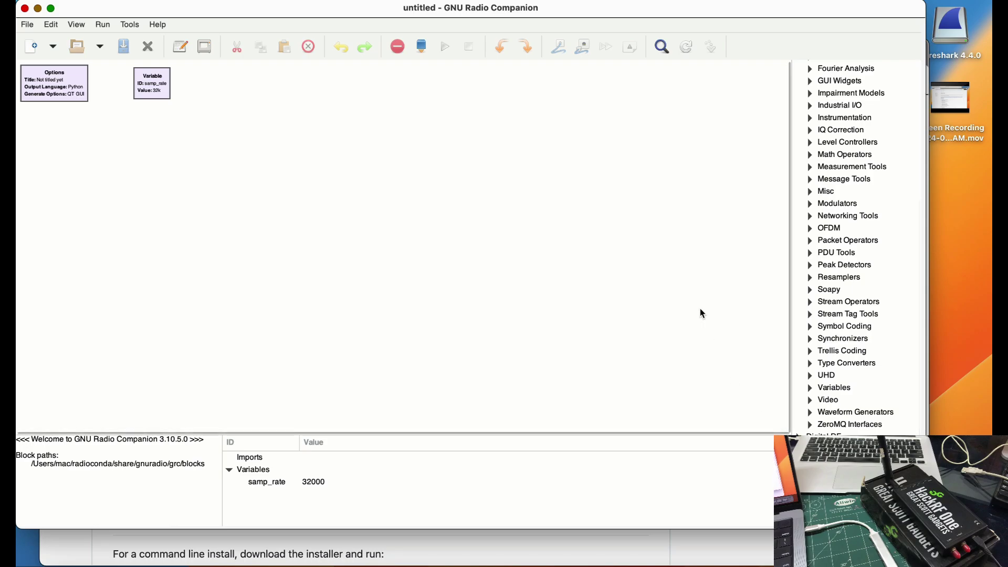
scroll(848, 194, "up", 5)
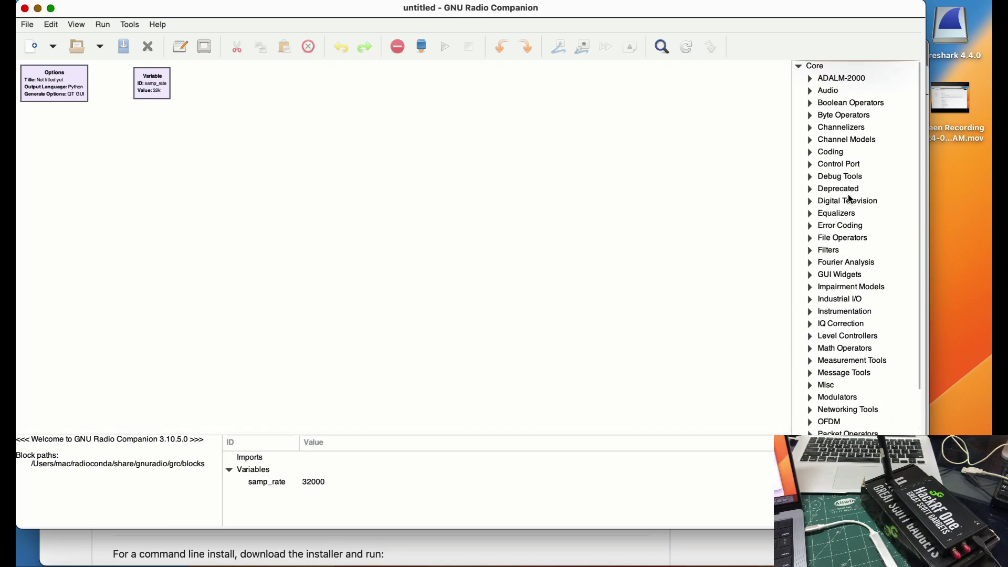
left_click(810, 263)
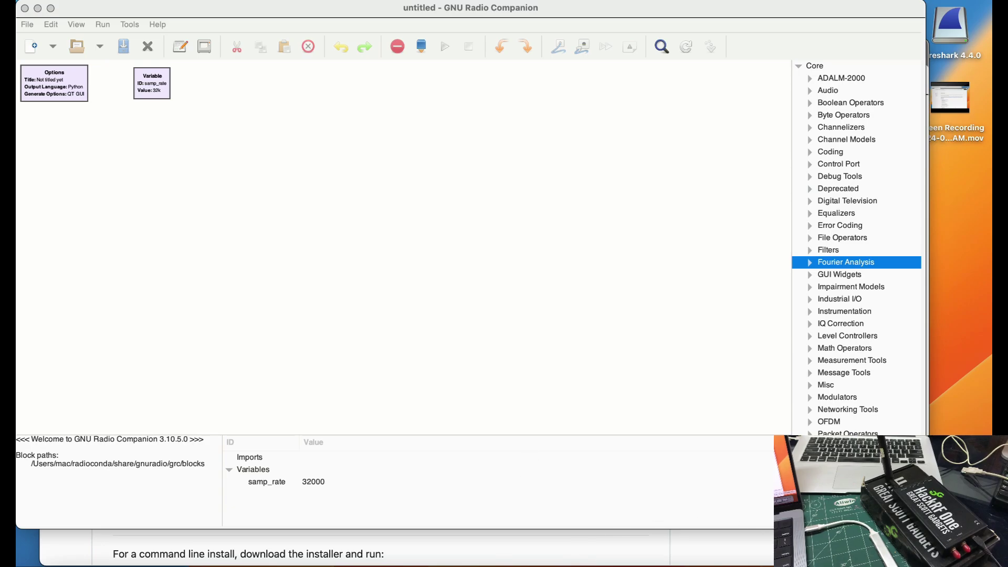
- Close GNU Radio Companion and its shell window, then run gqrx in a new Basic shell window
left_click(24, 8)
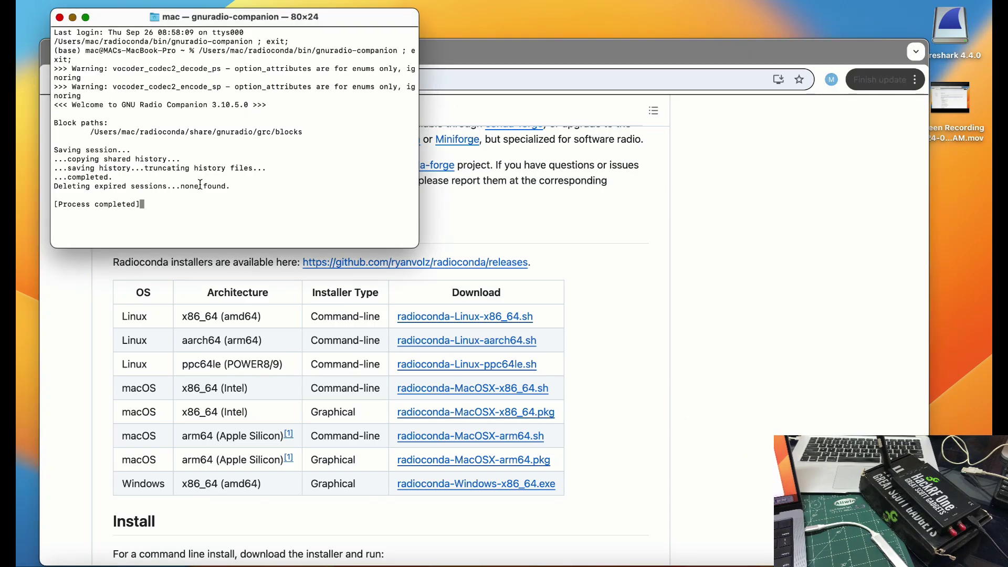
left_click(59, 19)
left_click(71, 1)
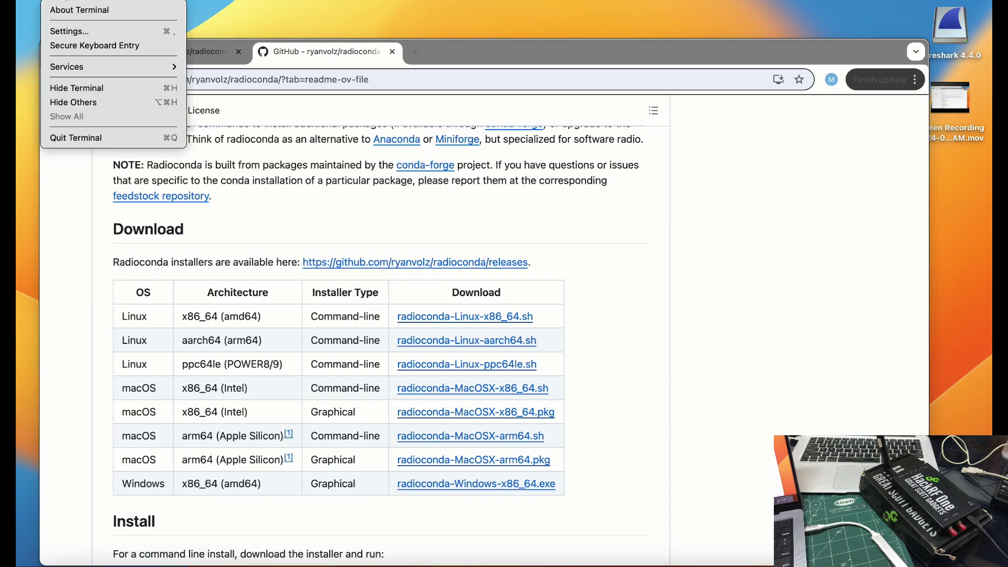
mouse_move(116, 4)
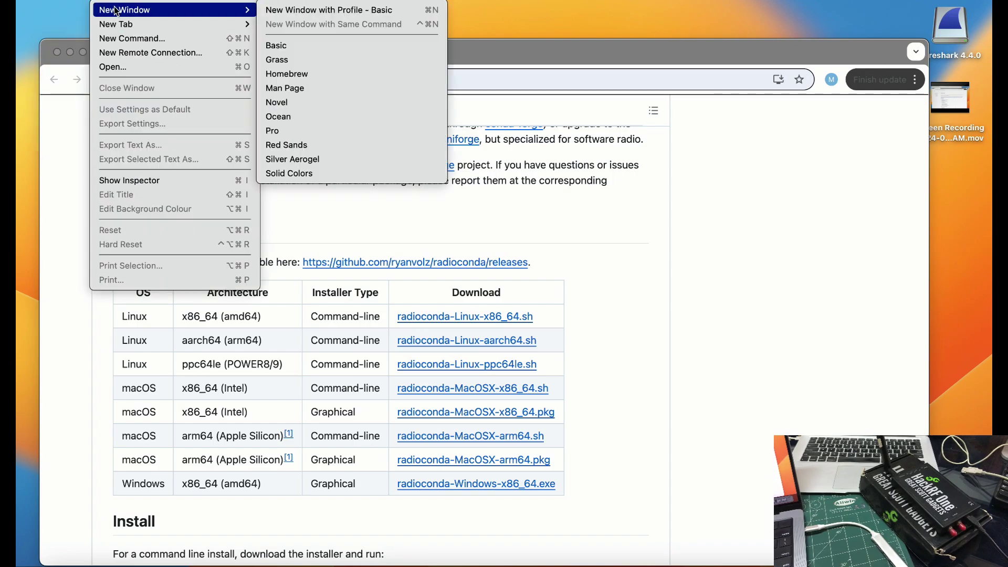
mouse_move(120, 25)
left_click(315, 10)
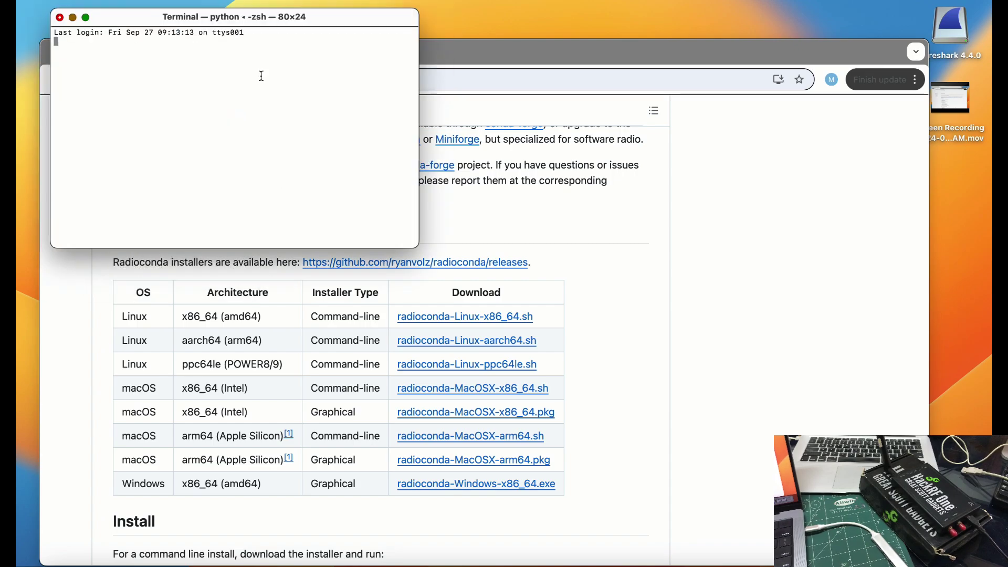
type("gqrx")
key("Return")
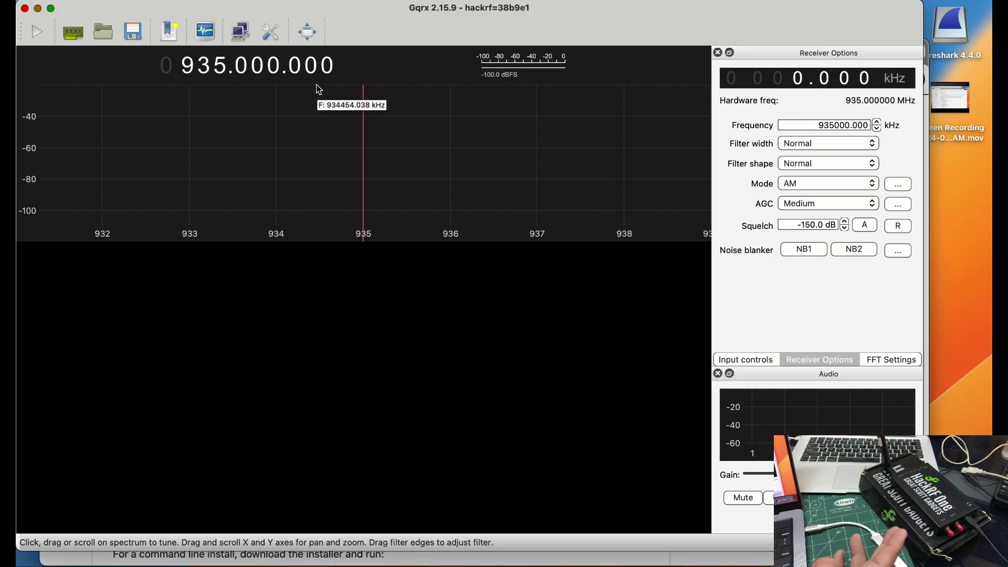
- Confirm HackRF One as the input device and start DSP streaming
left_click(78, 36)
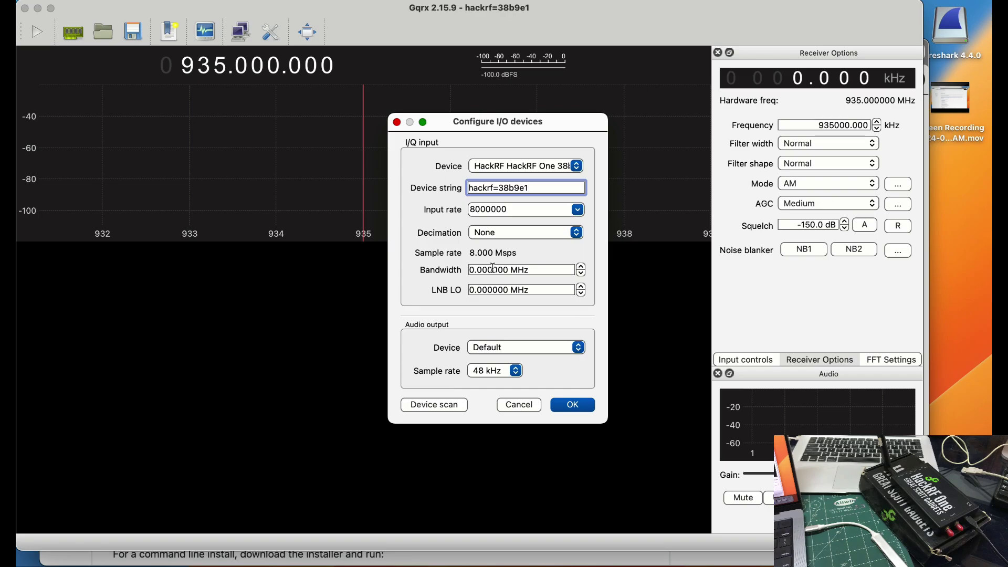
left_click(576, 405)
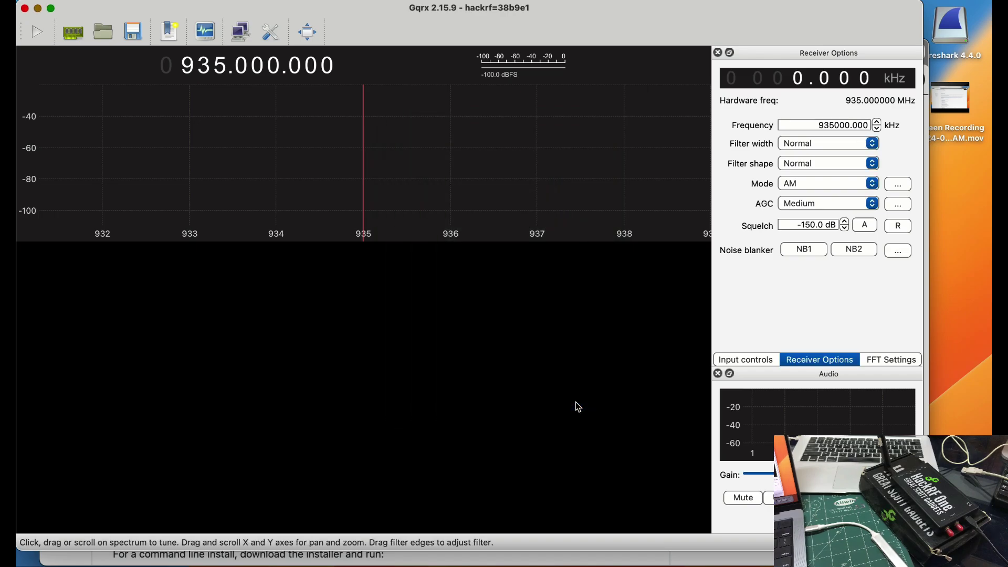
left_click(35, 33)
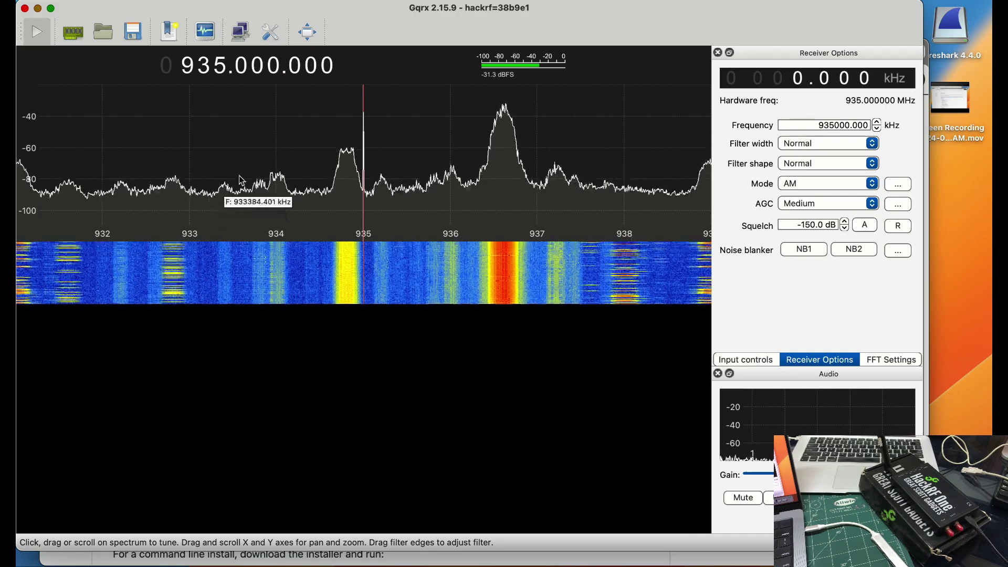
- Step the frequency readout digits up to tune Gqrx to 2.457 GHz
right_click(168, 67)
scroll(169, 67, "up", 2)
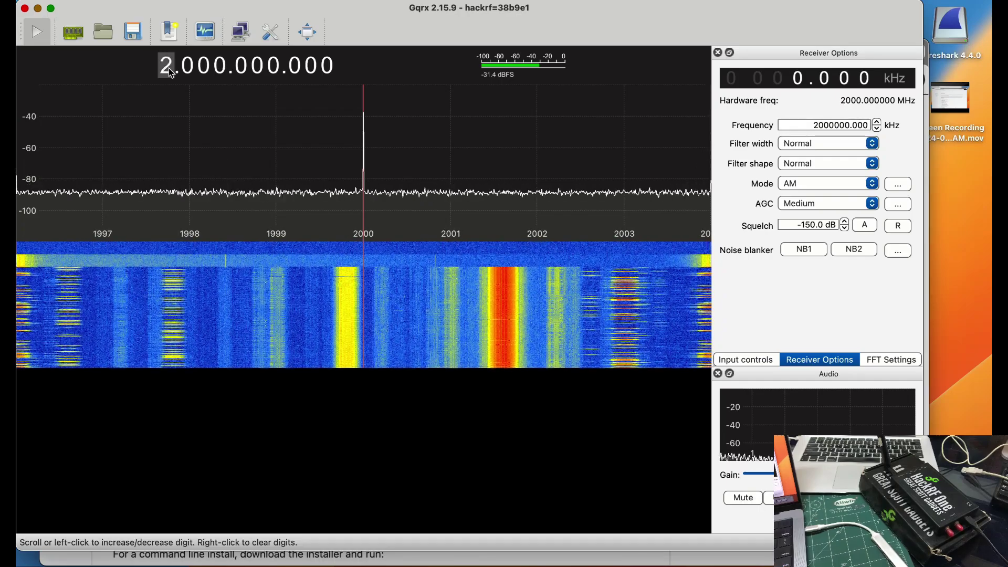
scroll(169, 68, "up", 3)
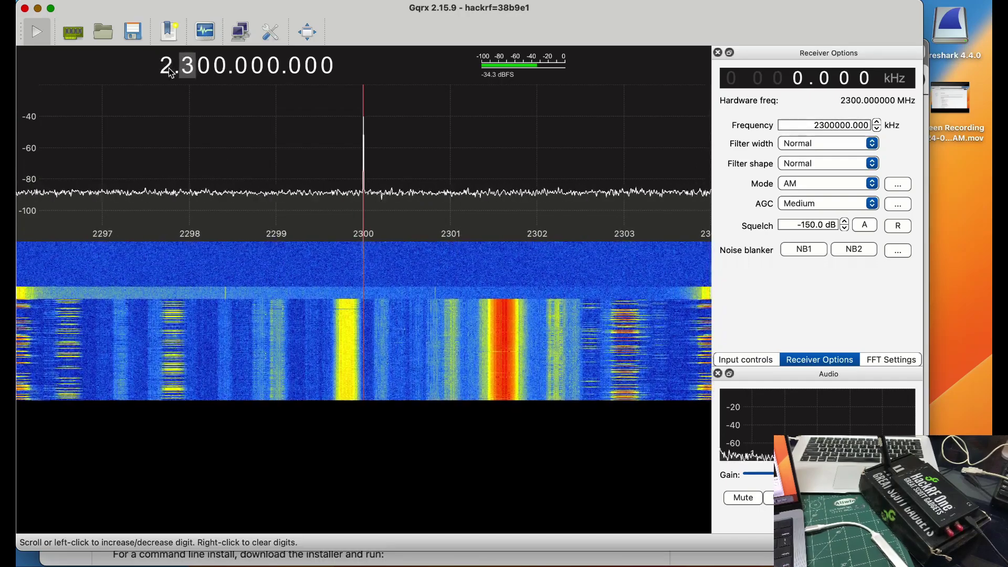
key("Up")
key("Right")
key("Up")
key("Up")
key("Up")
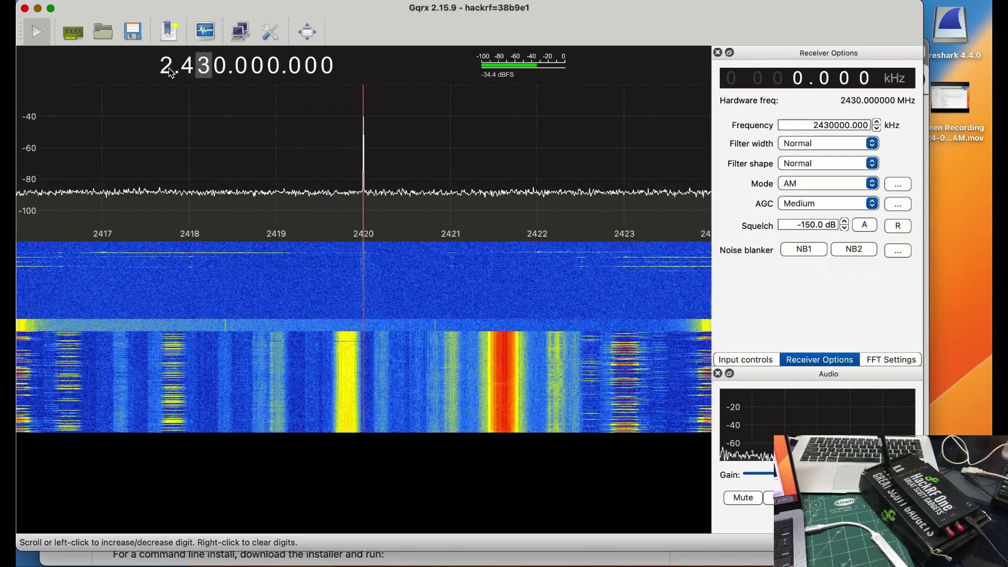
key("Up")
key("Up")
key("Right")
key("Up")
key("Up")
key("Up")
key("Up")
key("Up")
key("Up")
key("Up")
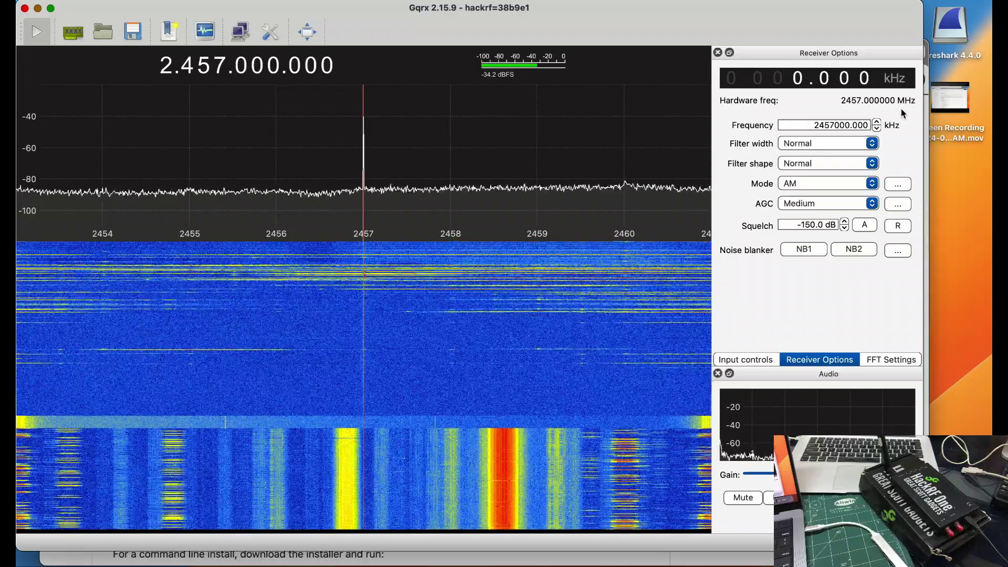
- Set Mode to Demod Off and step the frequency digits up to 936.4 MHz
left_click(819, 183)
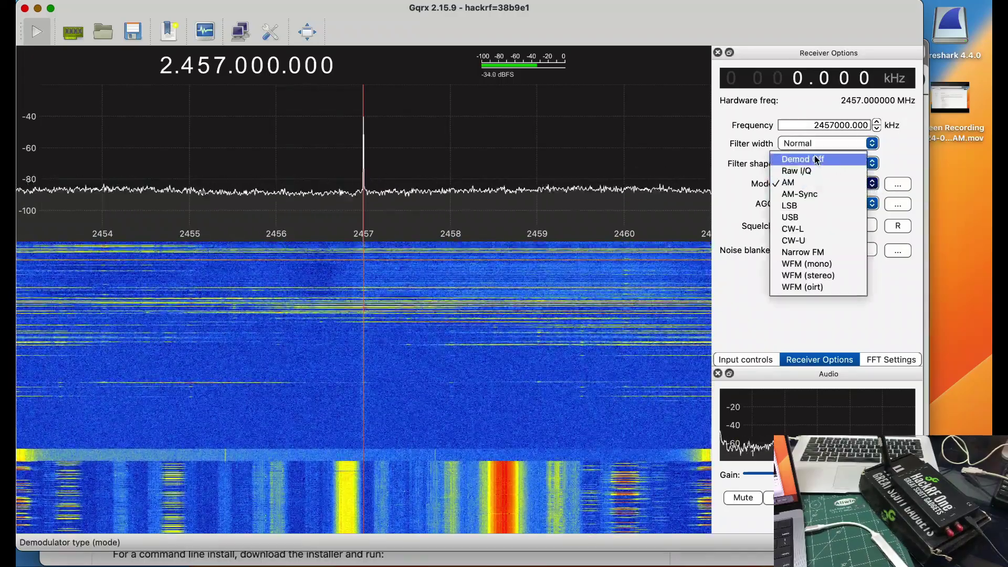
left_click(816, 160)
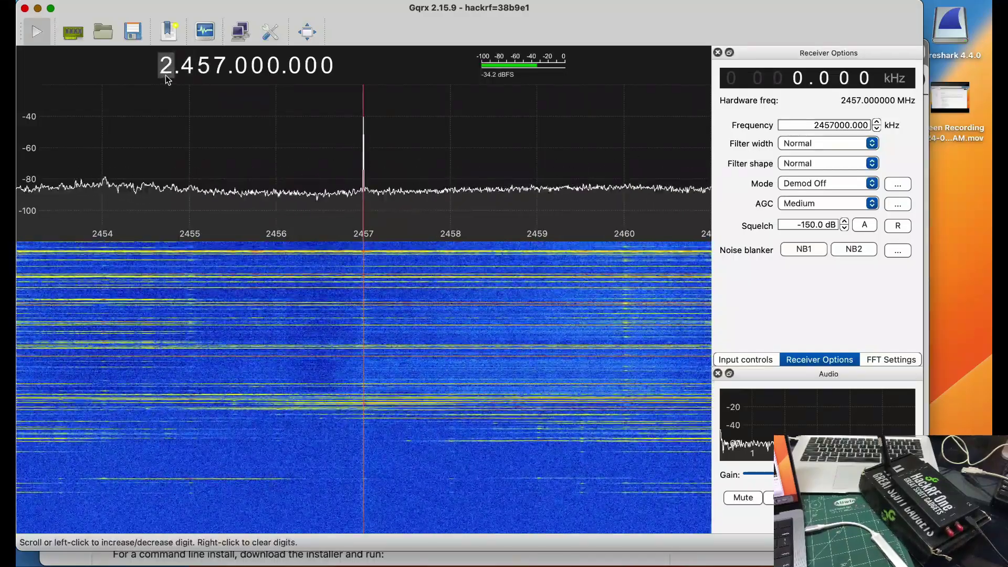
right_click(165, 75)
left_click(165, 74)
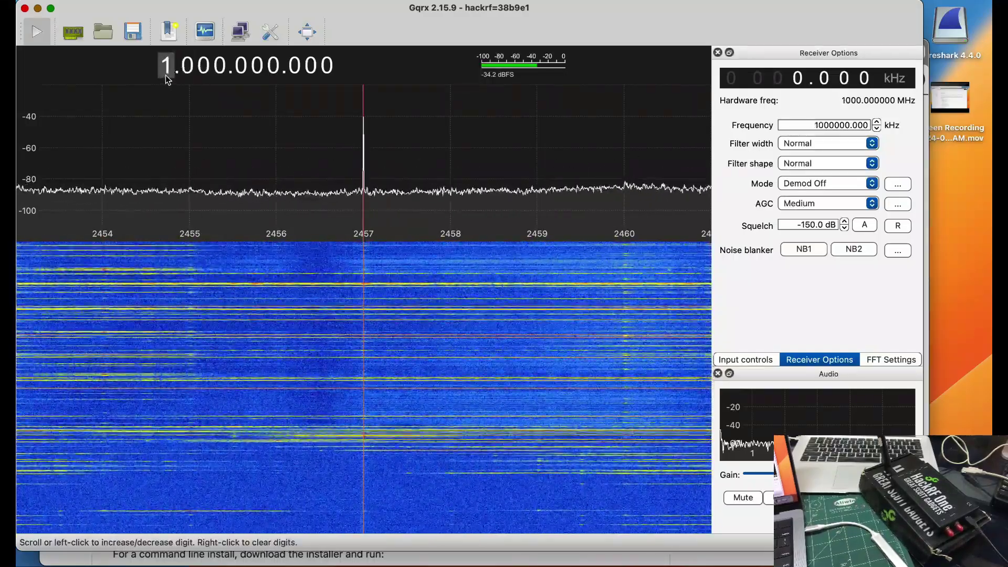
type("08")
type("9")
key("Up")
key("Up")
key("Up")
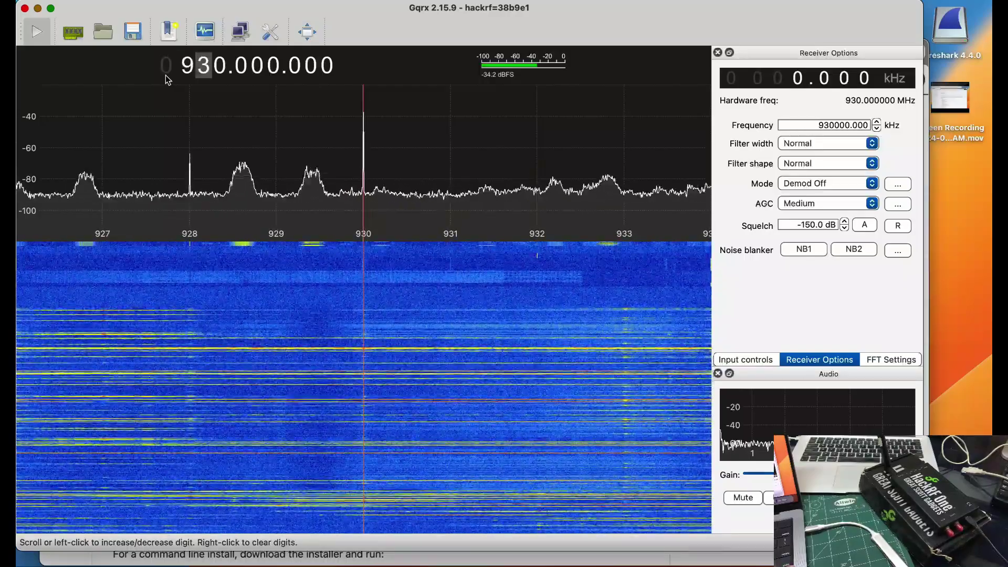
key("Right")
key("Right")
key("Up")
key("Up")
key("Up")
key("Up")
key("Up")
key("Up")
key("Up")
key("Up")
key("Up")
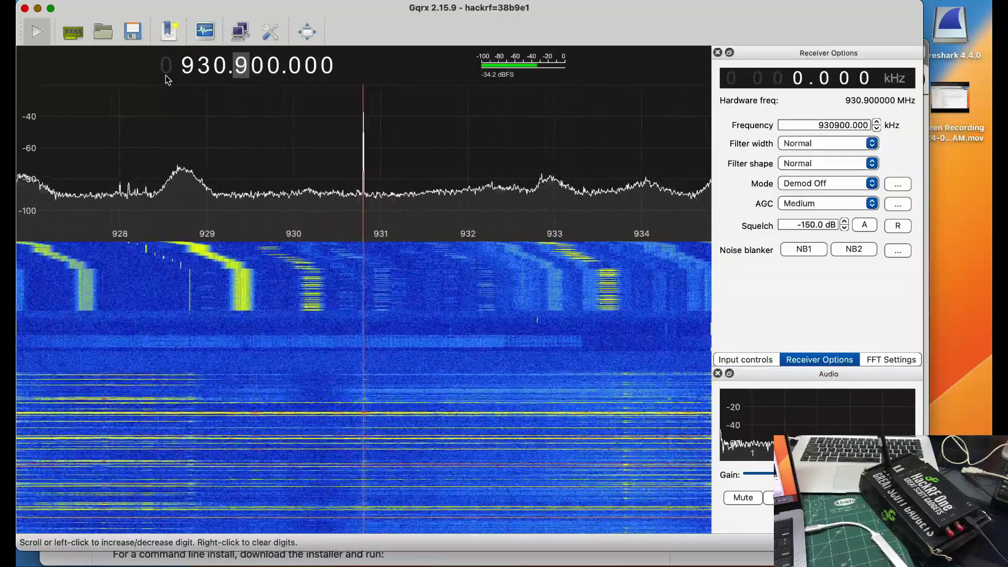
key("Up")
key("Up")
key("Up")
key("Up")
key("Up")
key("Up")
key("Up")
key("Up")
key("Up")
key("Up")
key("Up")
key("Up")
key("Up")
key("Up")
key("Up")
key("Up")
key("Up")
key("Up")
key("Up")
key("Up")
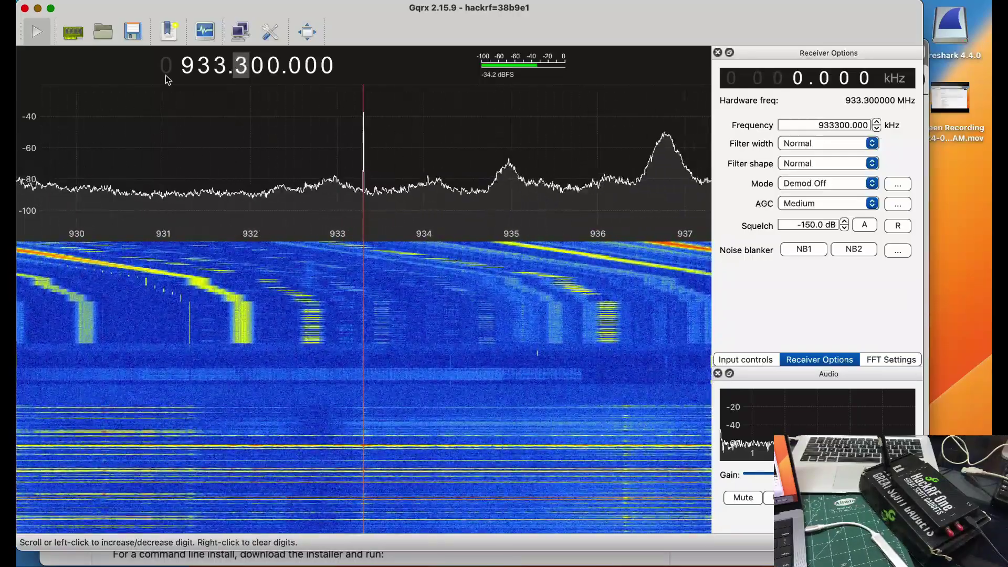
key("Up")
key("Up")
key("Up")
key("Up")
key("Up")
key("Up")
key("Up")
key("Up")
key("Up")
key("Up")
key("Up")
key("Up")
key("Up")
key("Up")
key("Up")
key("Up")
key("Up")
key("Up")
key("Up")
key("Up")
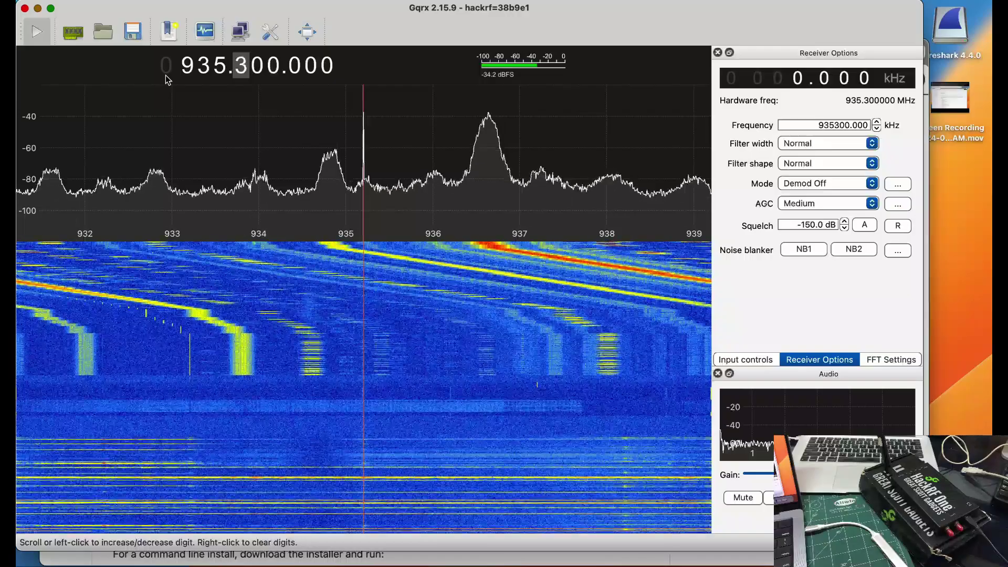
key("Up")
key("Up")
key("Up")
key("Up")
key("Up")
key("Up")
key("Up")
key("Up")
key("Up")
key("Up")
key("Up")
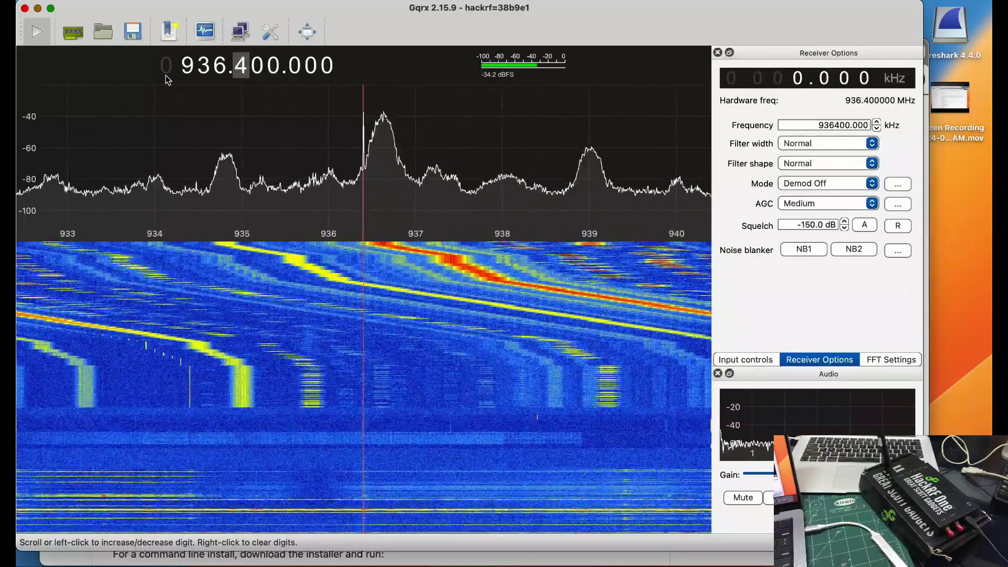